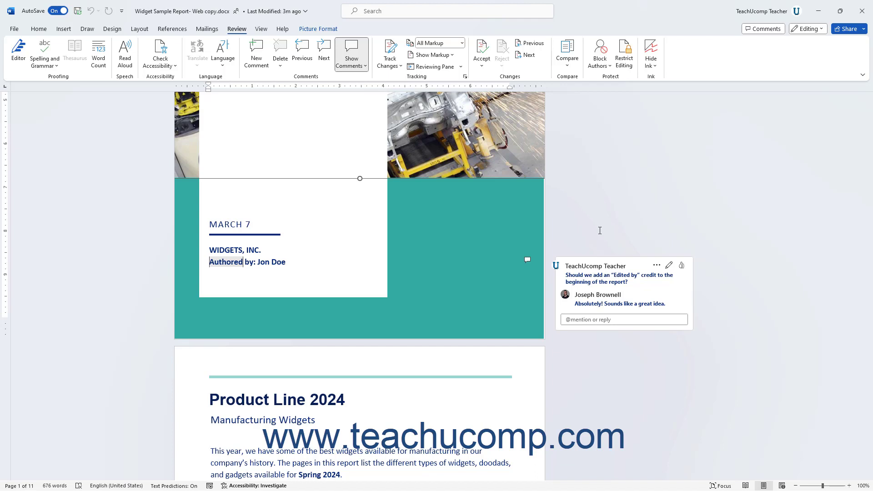
Post a comment on the cover title "PRODUCT LINE 2024" reading "Note to sef: Make sure to change the color scheme.".
scroll(600, 231, "up", 8)
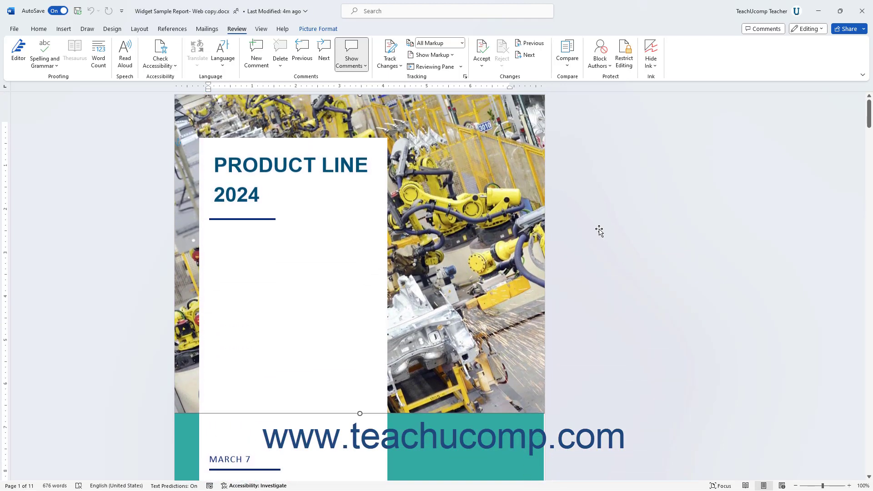
left_click(318, 169)
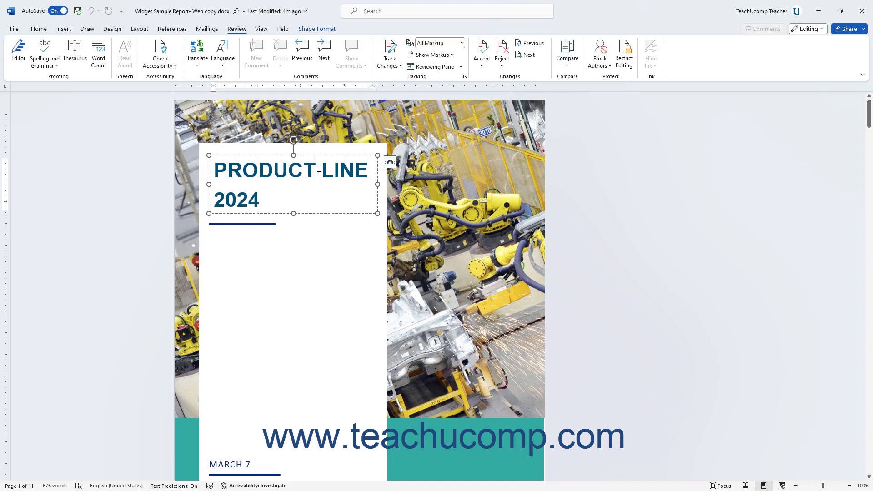
left_click(321, 156)
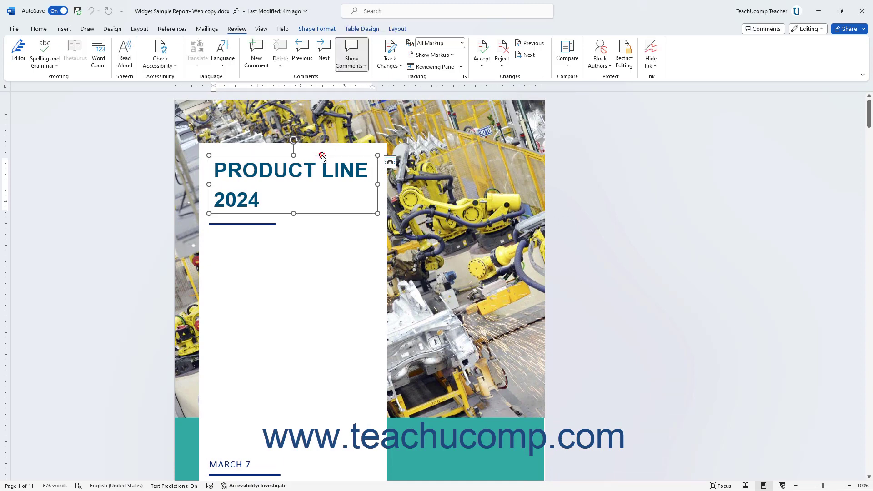
left_click(238, 32)
left_click(260, 52)
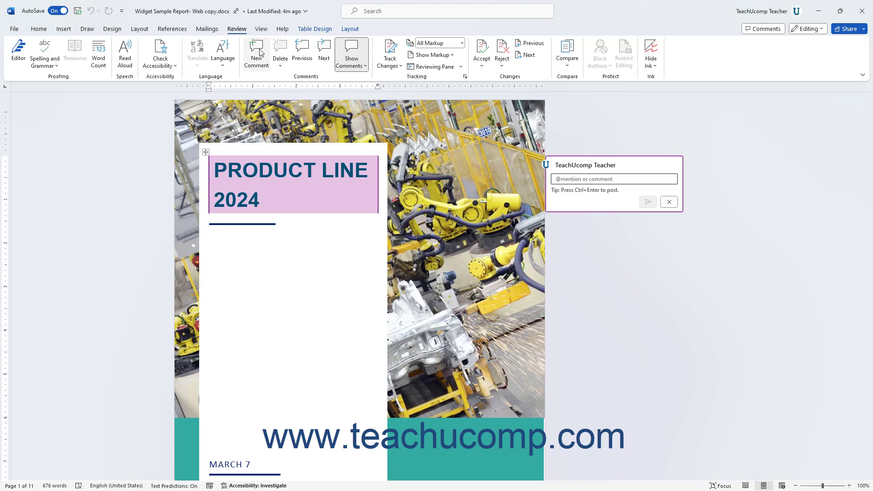
type("N")
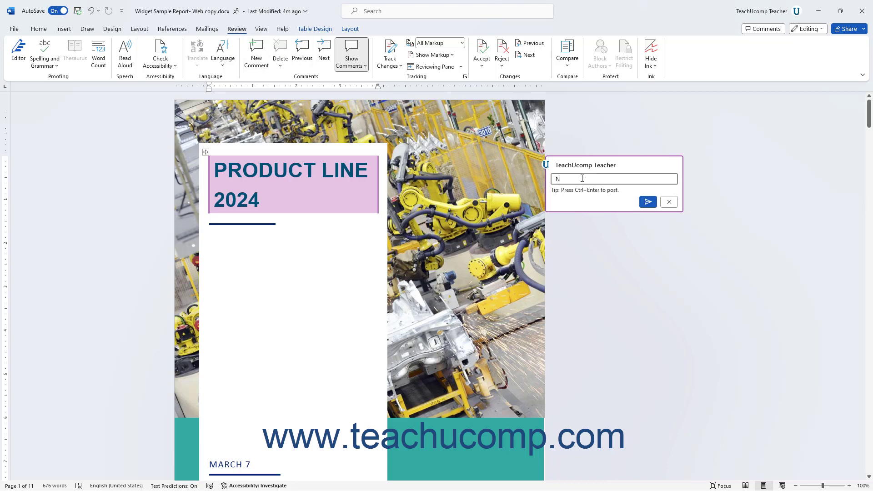
type("ote to sef: Make sure to change the color scheme.")
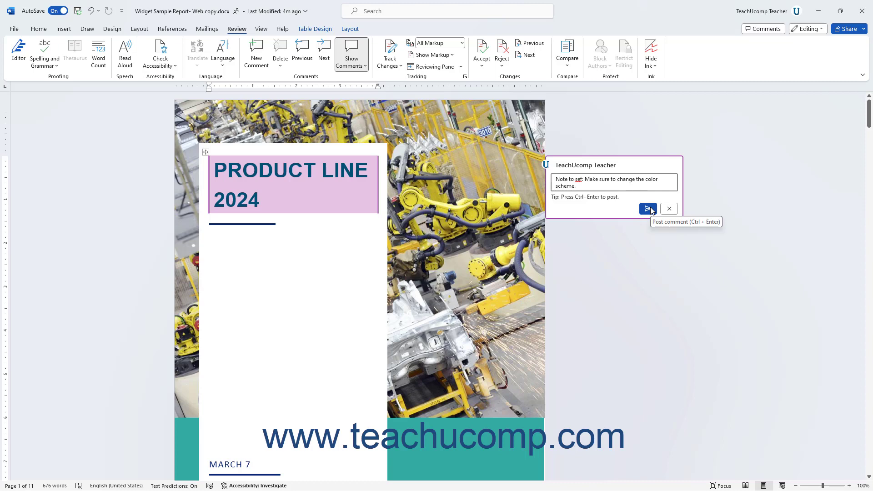
left_click(651, 209)
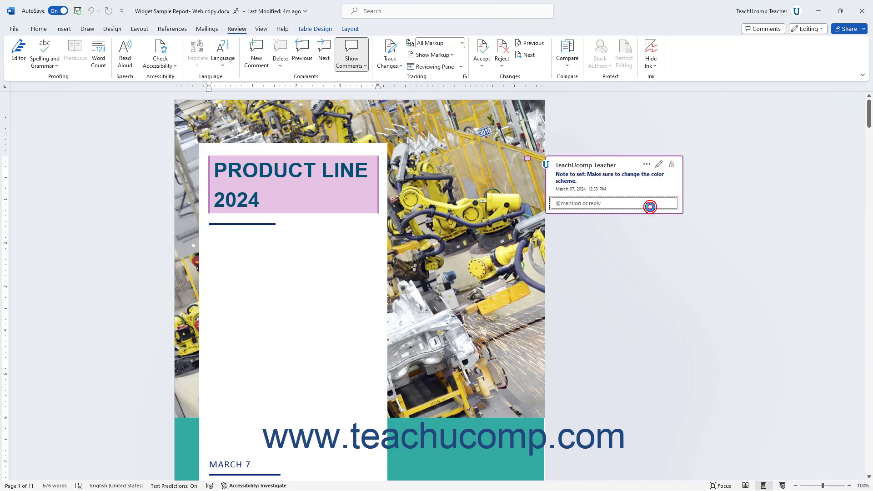
Post the reply "Great! Can you please get me a list of previous editors?" in the comment thread on the "Authored by" line.
scroll(632, 242, "down", 3)
scroll(632, 244, "down", 3)
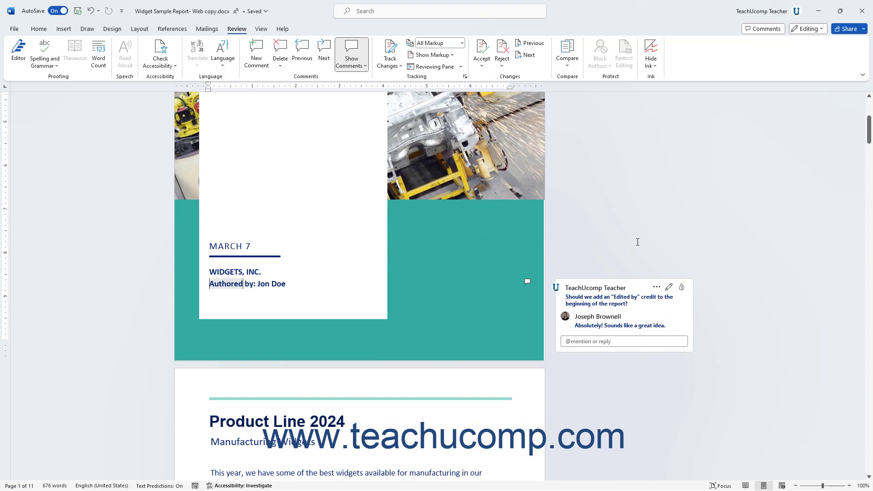
left_click(607, 341)
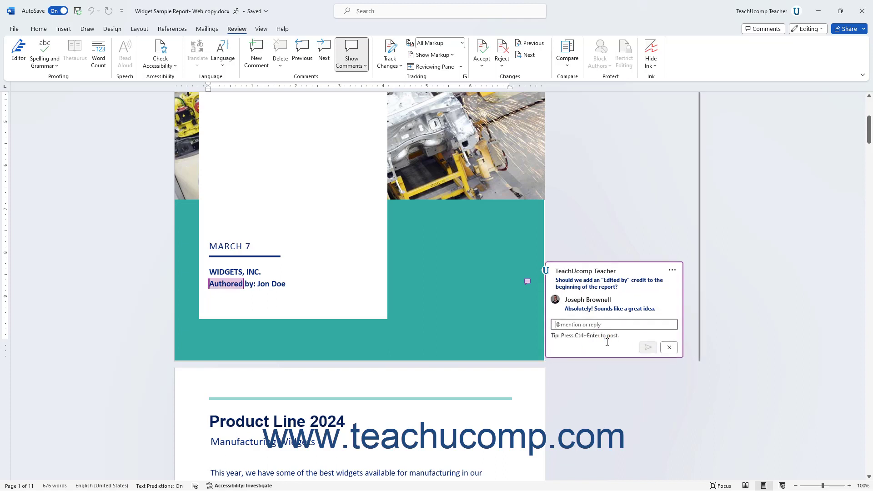
type("Great! Can you please get me a list of previous editors?")
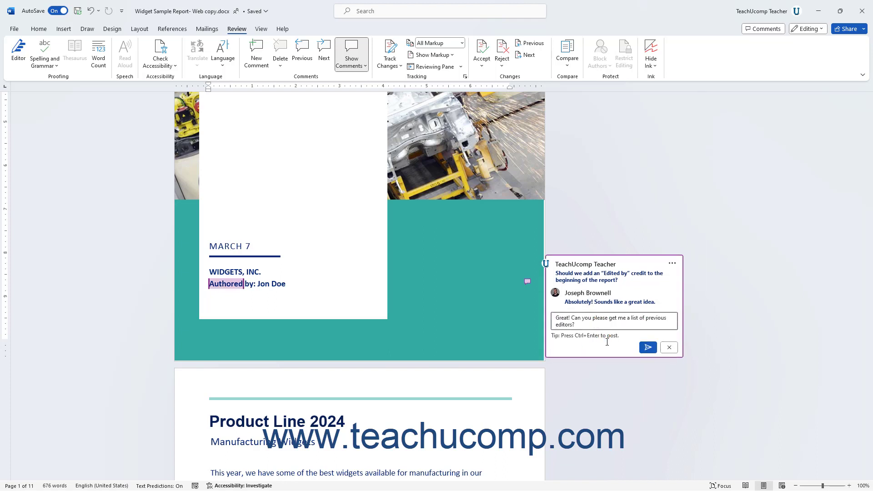
left_click(648, 348)
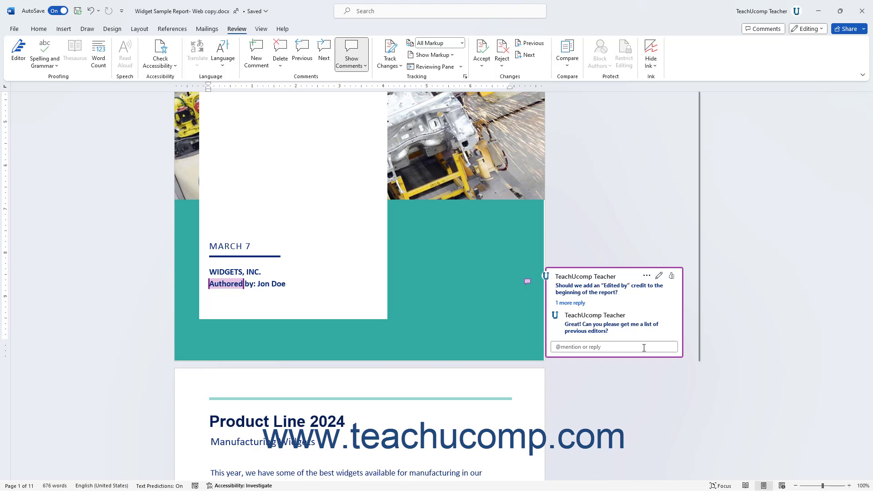
Edit the comment on the cover title so that "sef" reads "self", and save the correction.
scroll(644, 348, "up", 5)
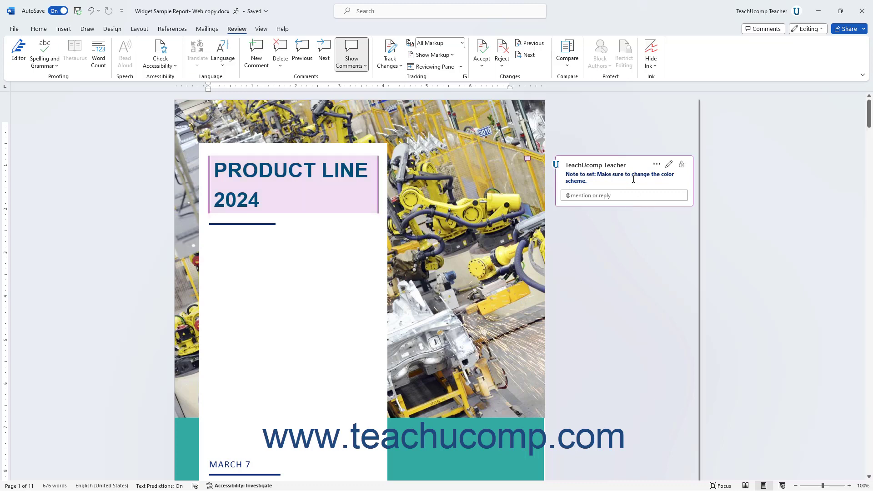
left_click(669, 165)
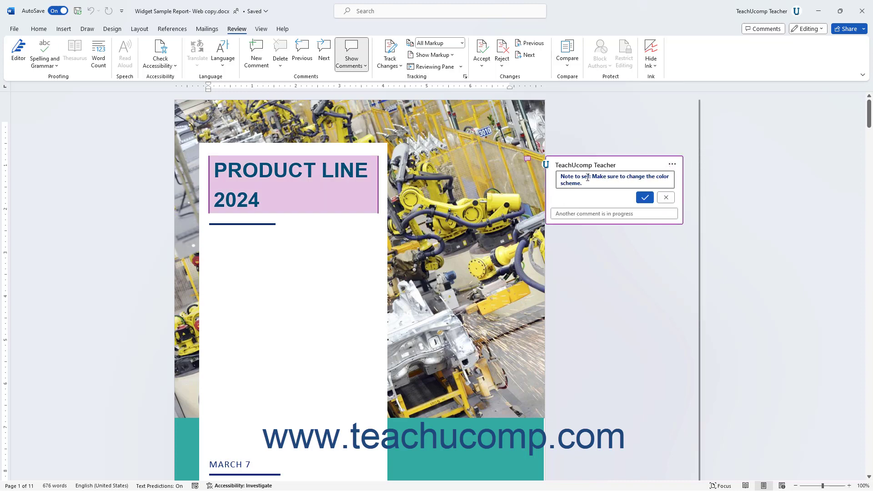
left_click(588, 178)
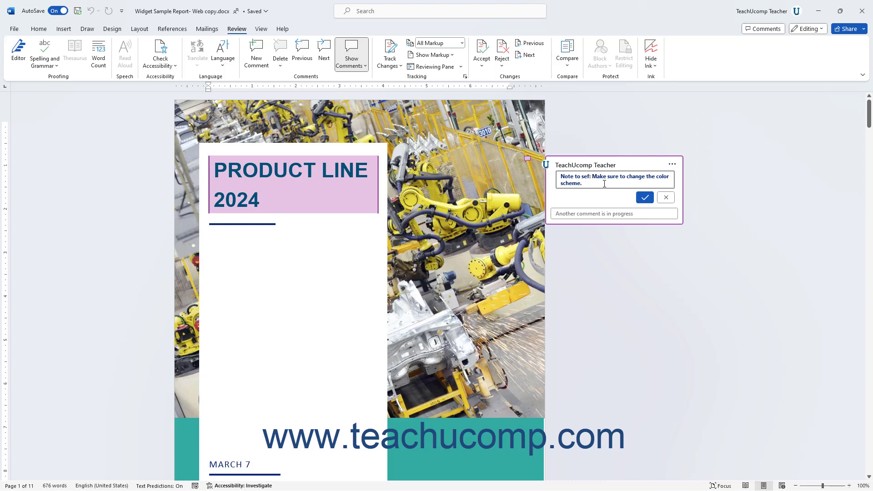
type("l")
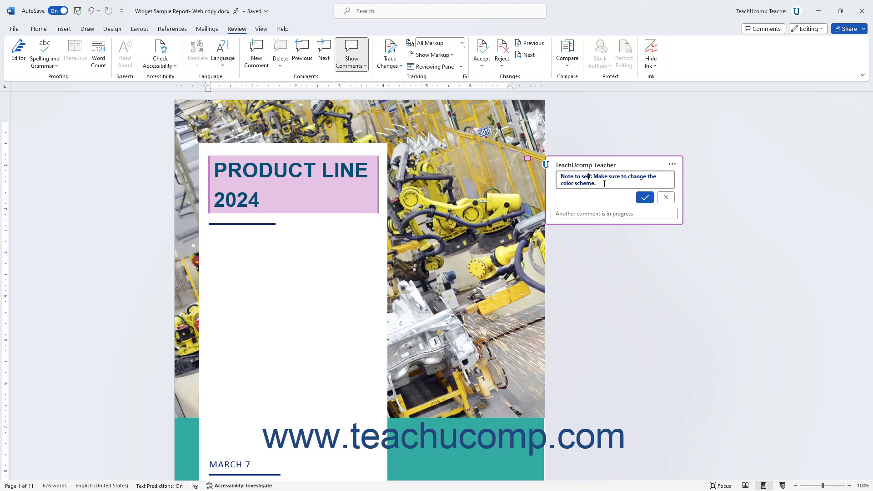
left_click(646, 199)
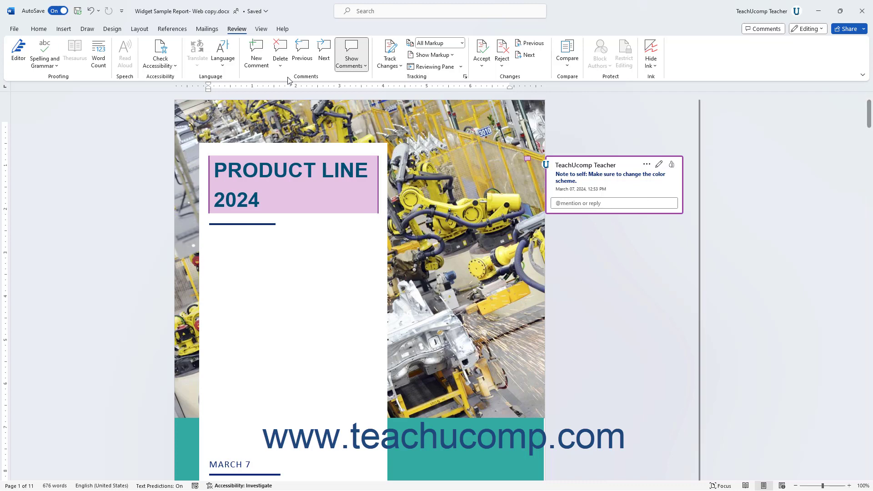
Delete the cover title comment and the reply asking for a list of previous editors in the "Authored by" thread.
left_click(282, 50)
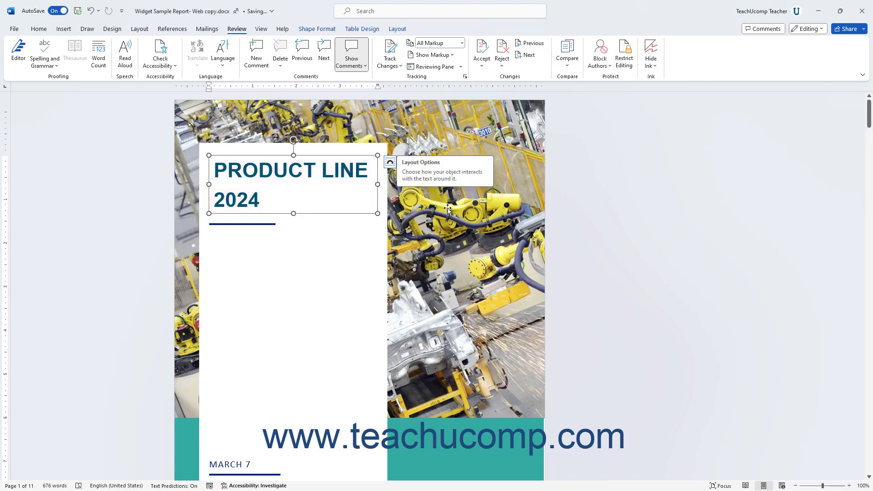
scroll(480, 245, "down", 2)
scroll(480, 246, "down", 3)
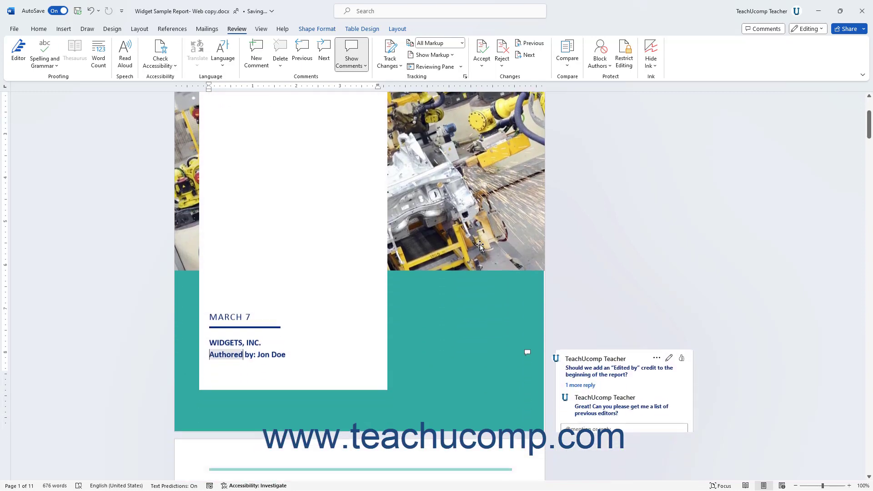
left_click(631, 328)
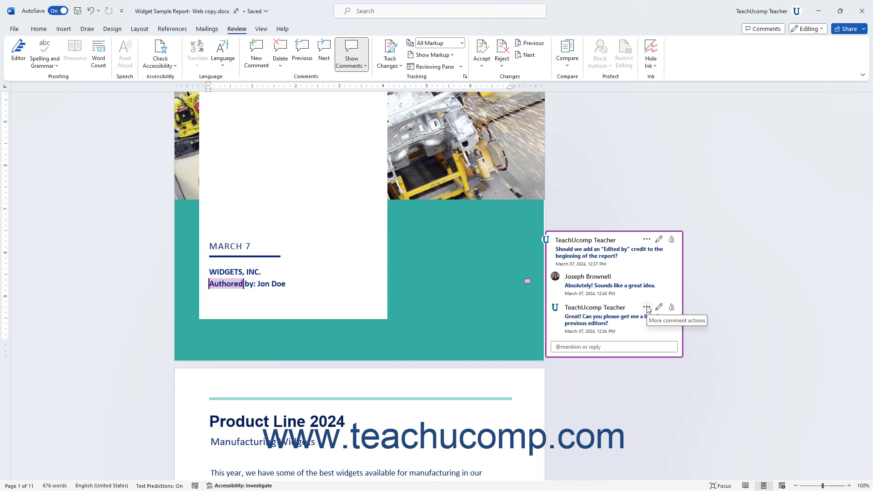
left_click(647, 308)
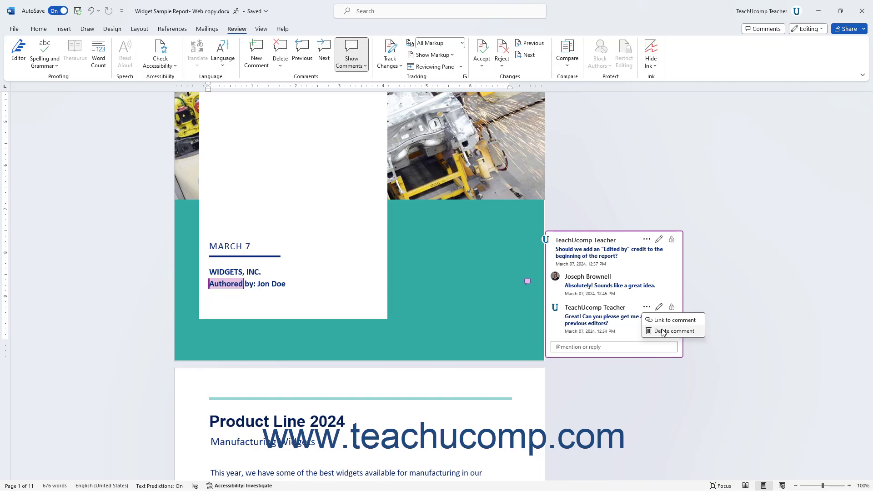
left_click(663, 332)
Delete the icon at the end of the Wonder Widget paragraph on page 3.
scroll(664, 329, "down", 3)
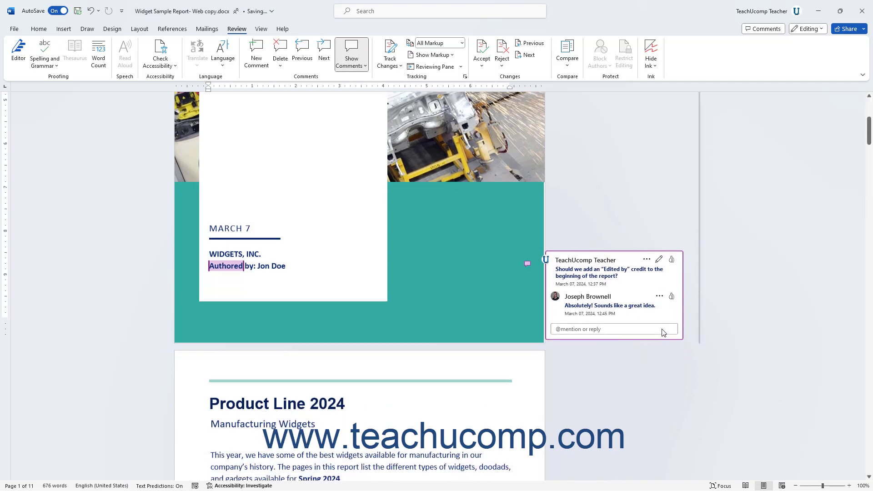
scroll(666, 329, "down", 10)
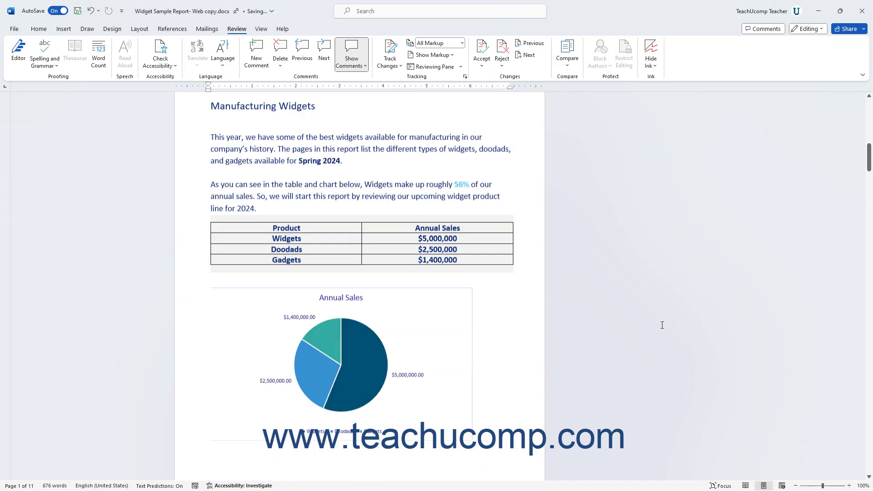
scroll(650, 317, "down", 3)
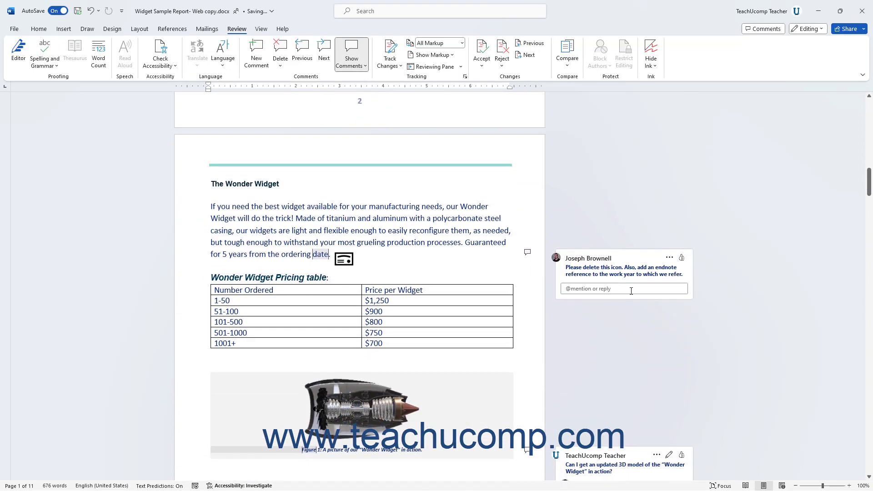
left_click(353, 264)
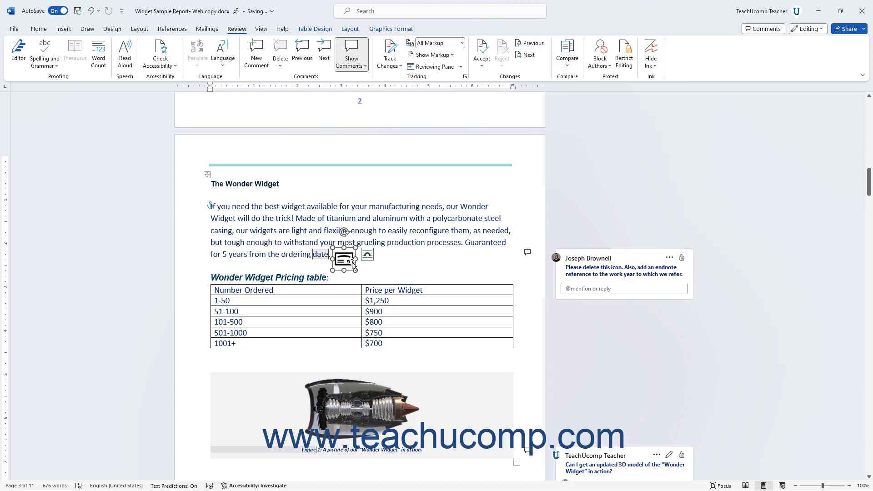
key("Delete")
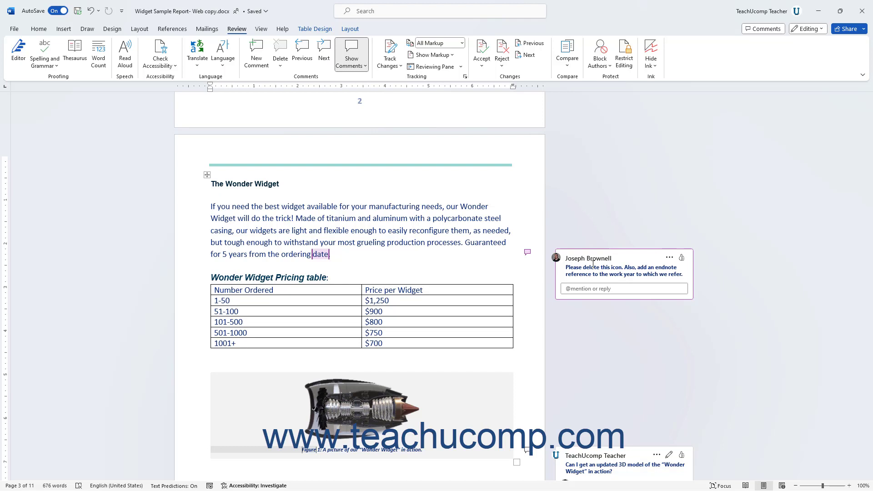
Resolve the comment thread about deleting the icon, and reopen it through the Comments pane.
left_click(670, 258)
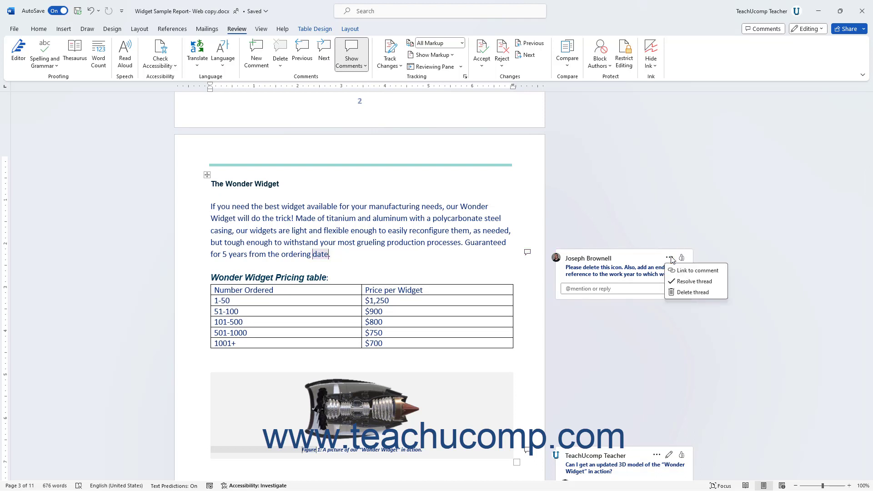
left_click(681, 282)
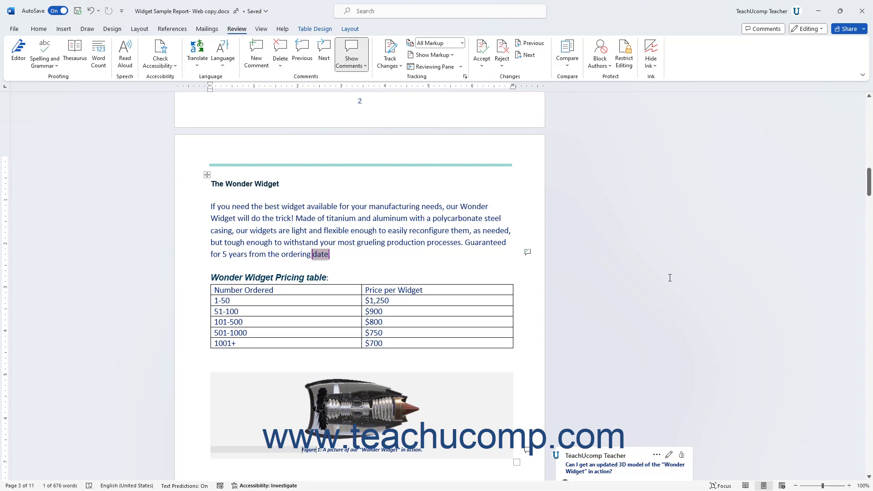
left_click(526, 252)
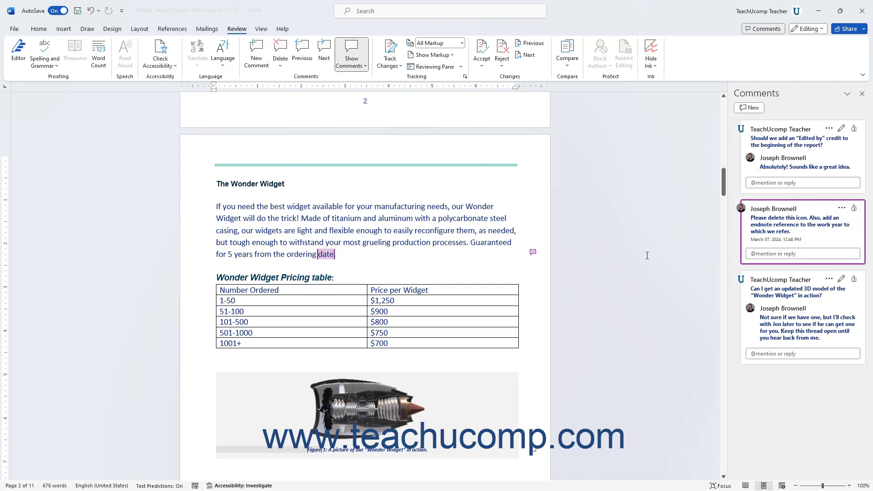
left_click(861, 95)
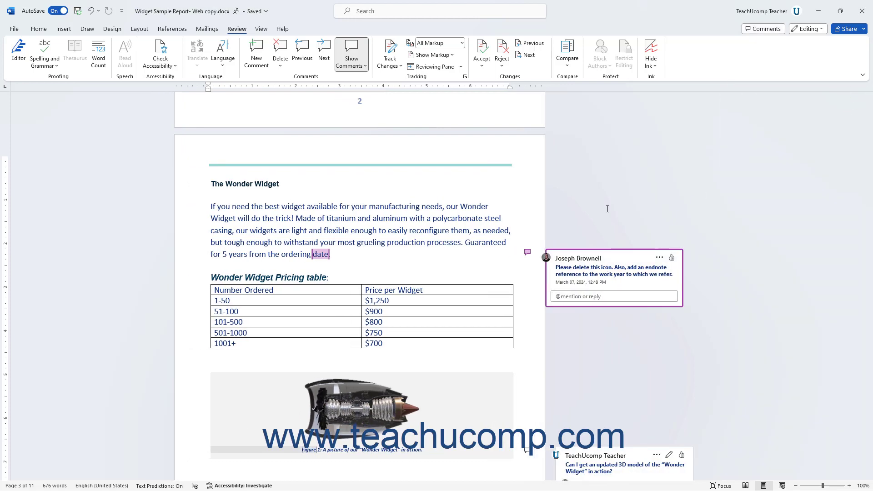
Select the comment about the updated 3D model and go back through the previous comments to the "Authored by" thread.
scroll(608, 208, "down", 3)
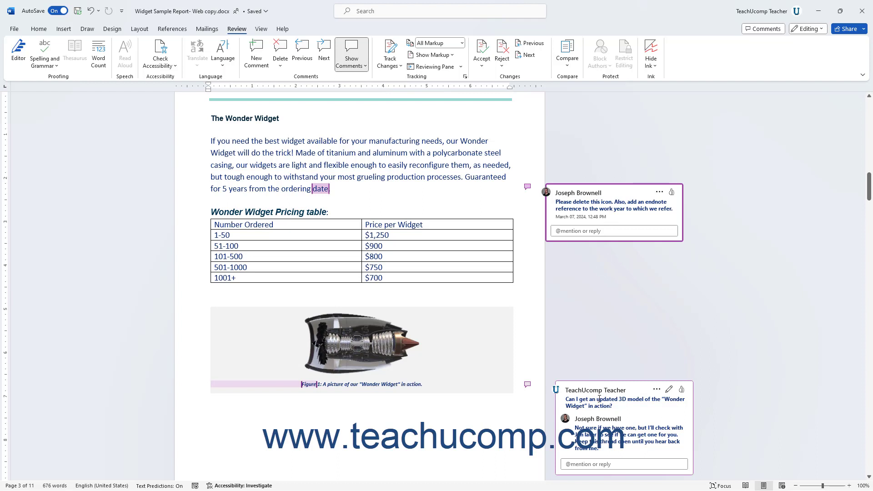
left_click(597, 401)
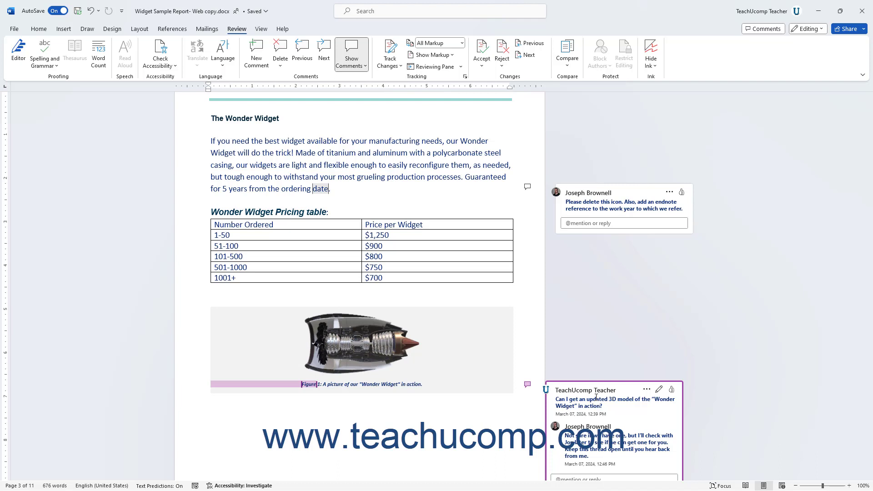
left_click(312, 53)
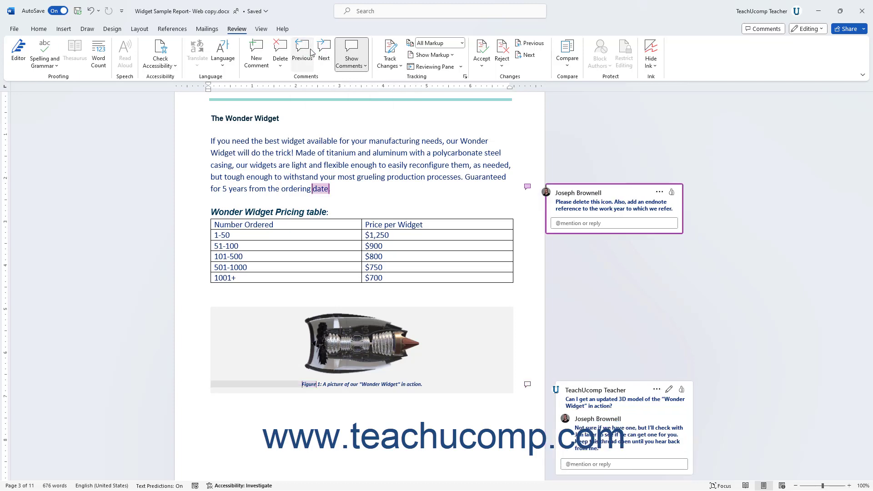
left_click(312, 53)
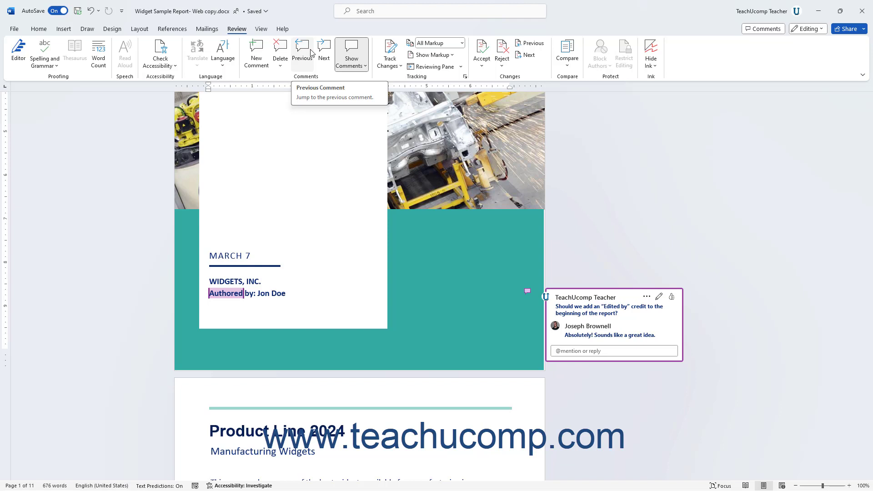
Switch the comment display from contextual to the List view.
left_click(364, 67)
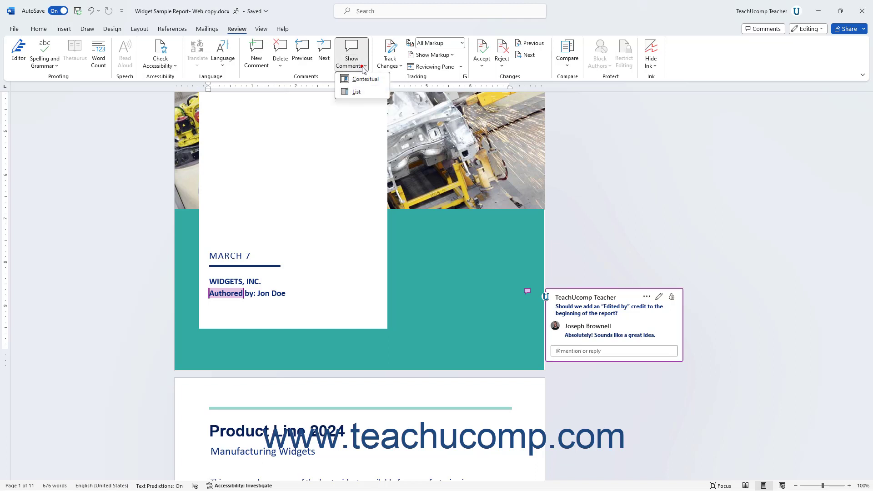
left_click(358, 93)
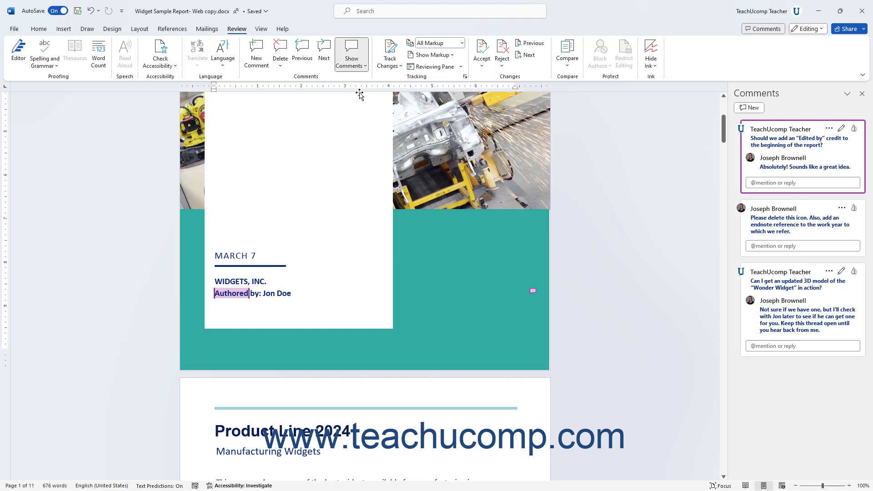
Switch the comment display to the Contextual view, and toggle the comments off and back on.
left_click(364, 67)
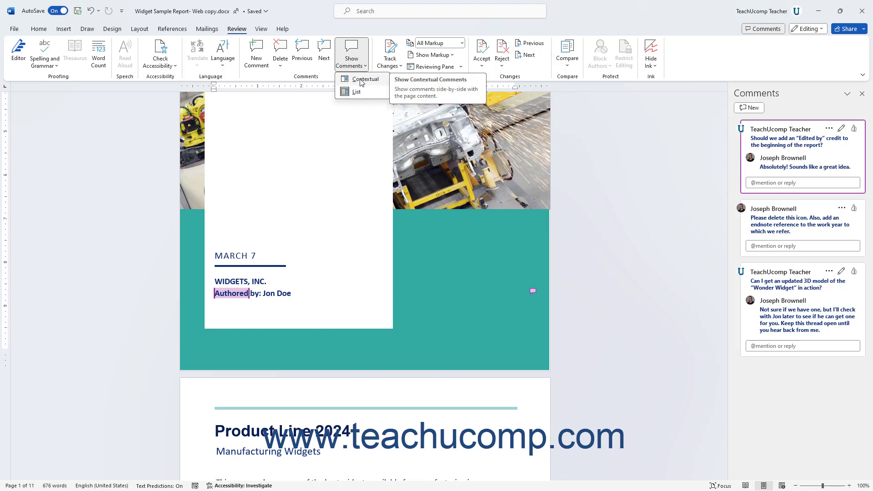
left_click(362, 81)
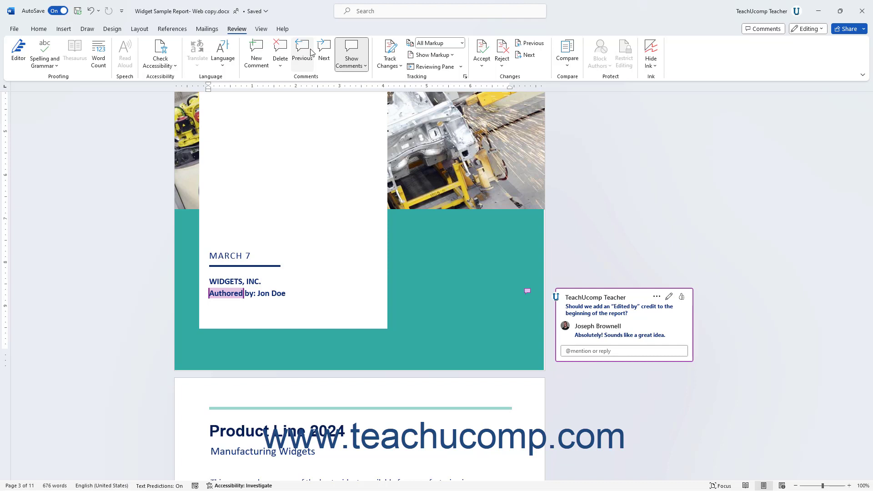
left_click(350, 53)
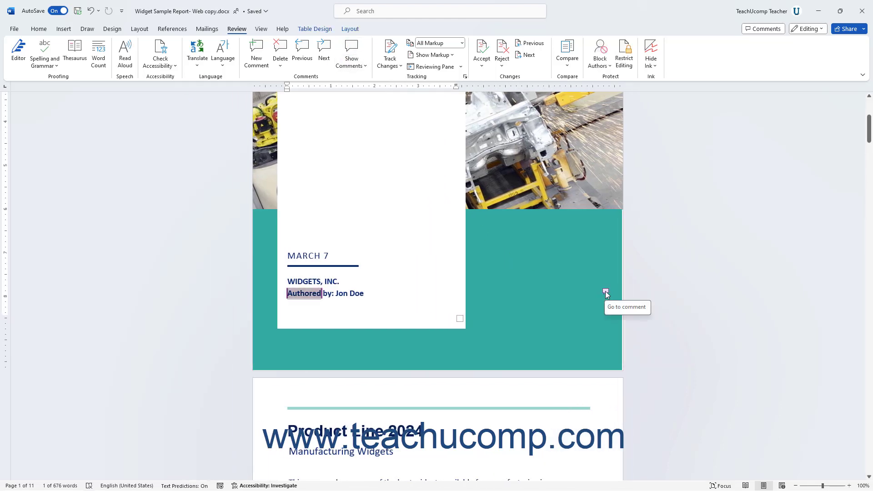
left_click(347, 49)
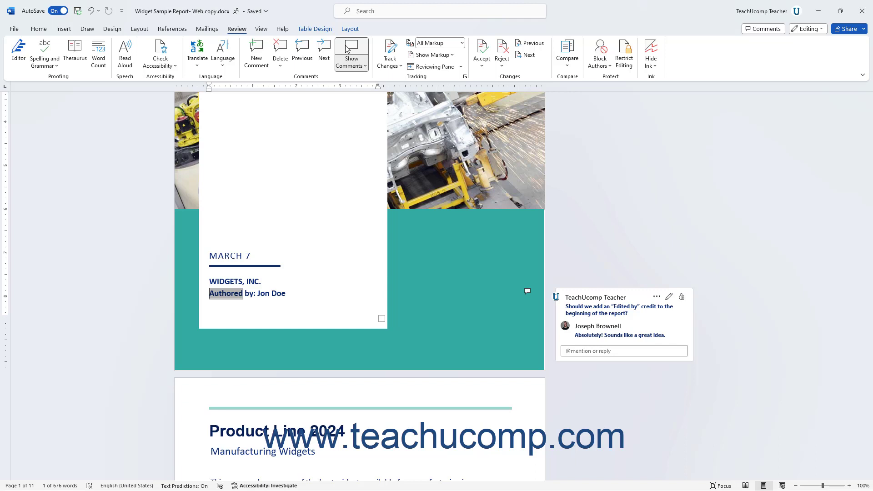
Open the document's print settings and show the options for which pages and markup to print.
left_click(14, 29)
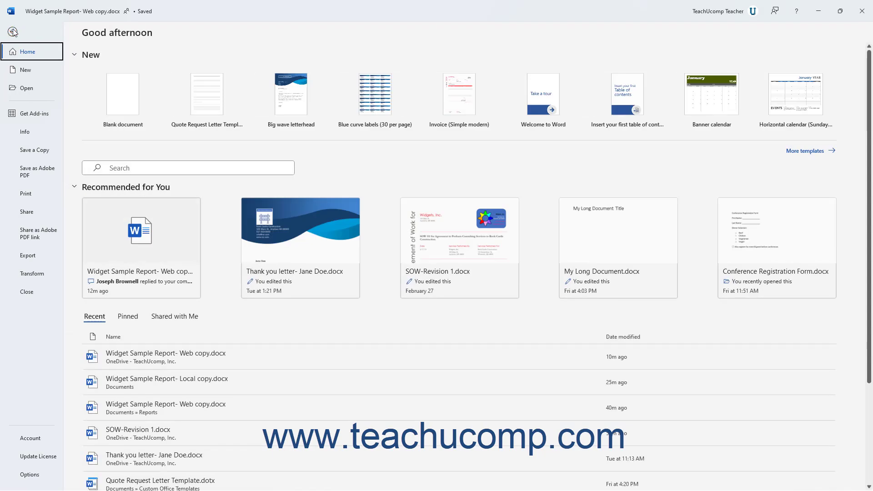
left_click(29, 193)
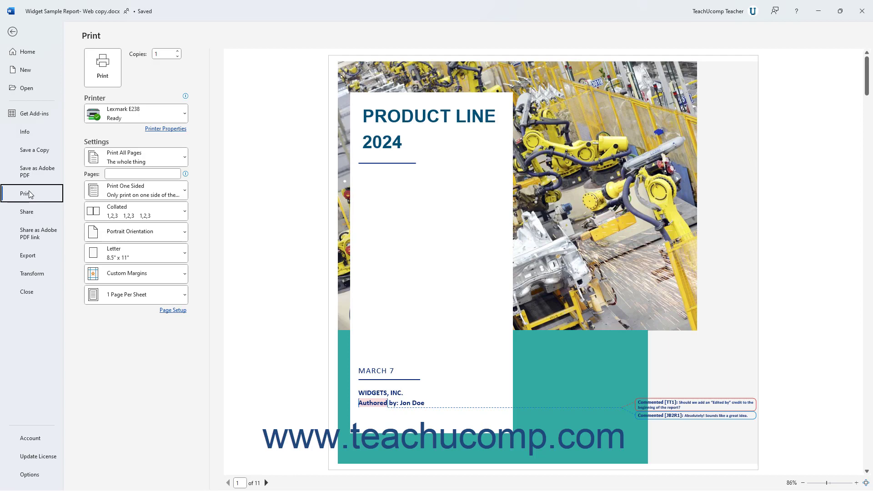
left_click(135, 160)
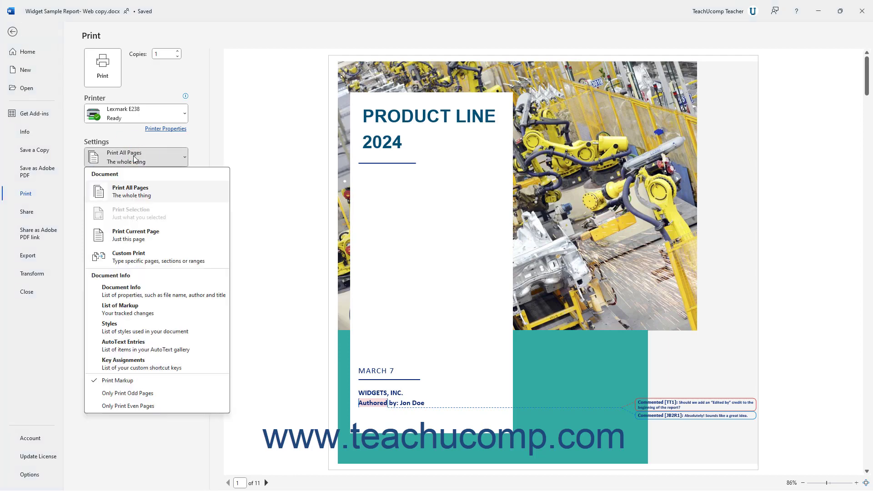